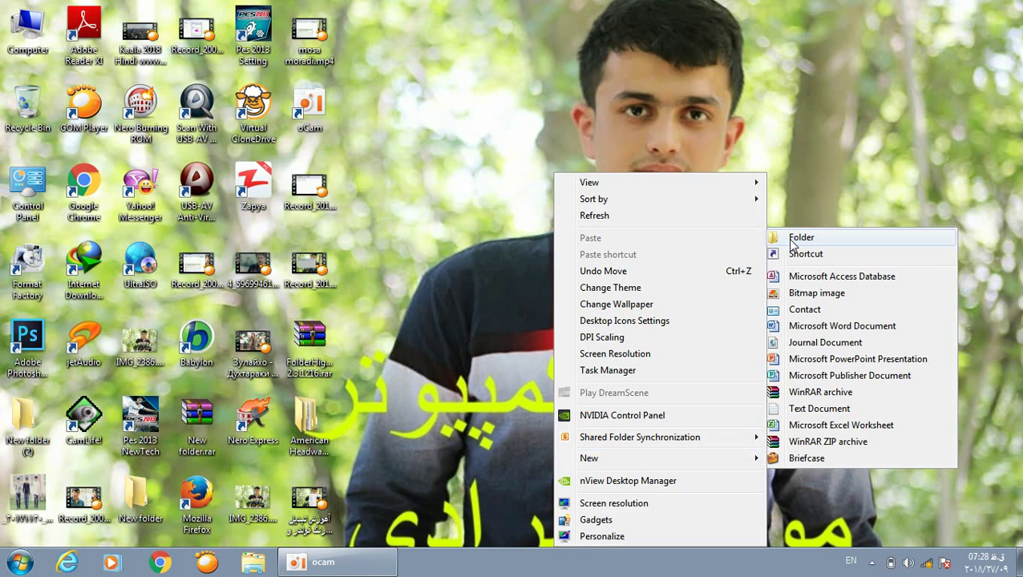
Create three new empty folders on the desktop, keeping their default names
{"action": "key", "text": "ctrl+shift+n"}
{"action": "left_click", "coordinate": [739, 243]}
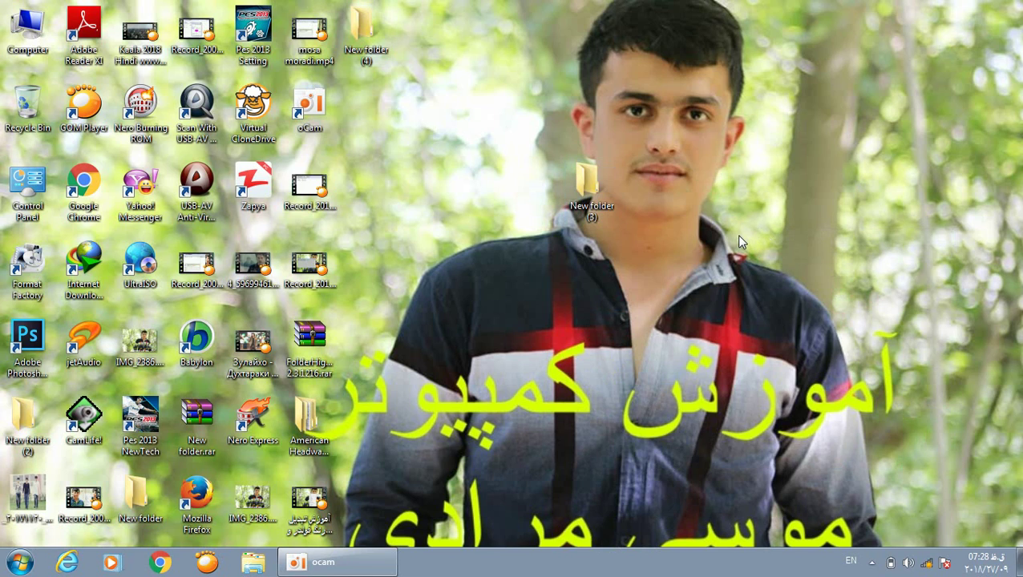
{"action": "key", "text": "ctrl+shift+n"}
{"action": "key", "text": "Return"}
Move New folder (5) and New folder (4) into the free desktop area near New folder (3), and refresh the desktop
{"action": "left_click_drag", "start_coordinate": [357, 120], "coordinate": [521, 353]}
{"action": "left_click_drag", "start_coordinate": [362, 32], "coordinate": [480, 192]}
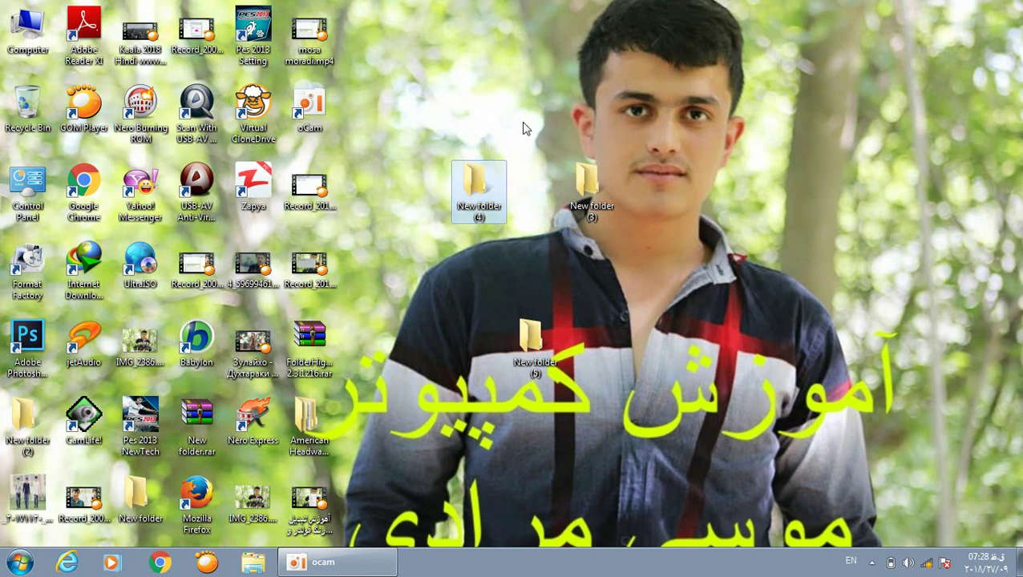
{"action": "right_click", "coordinate": [531, 118]}
{"action": "left_click", "coordinate": [560, 157]}
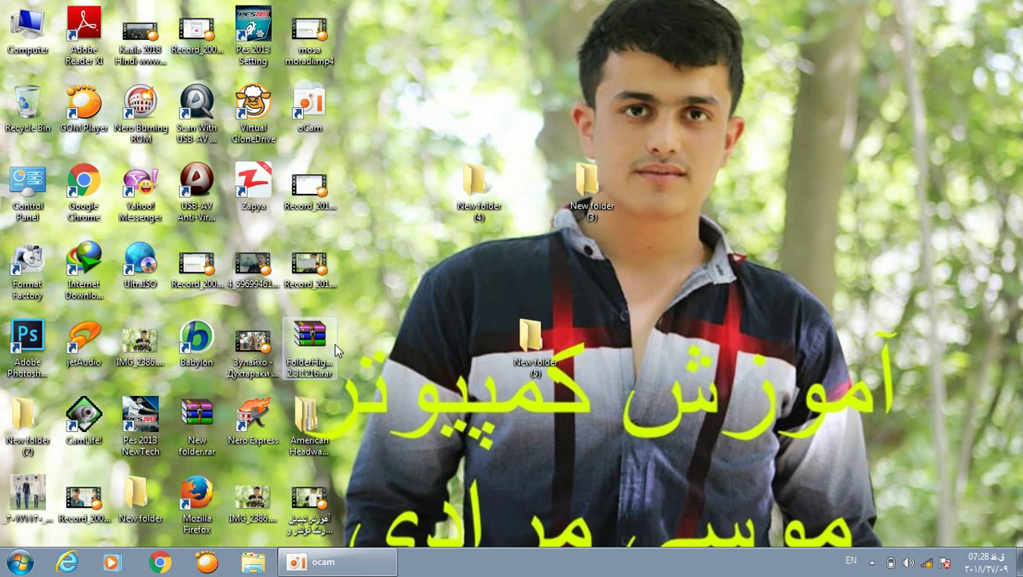
Move the FolderHighlight 2.3.1216.rar archive to the free desktop area and launch Setup.exe from inside it
{"action": "left_click_drag", "start_coordinate": [313, 343], "coordinate": [841, 187]}
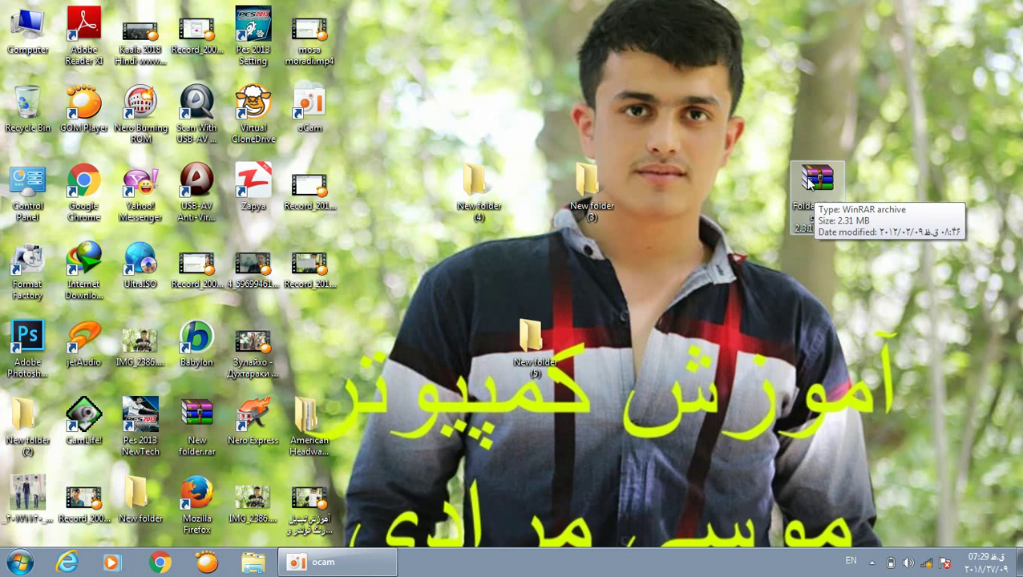
{"action": "double_click", "coordinate": [808, 179]}
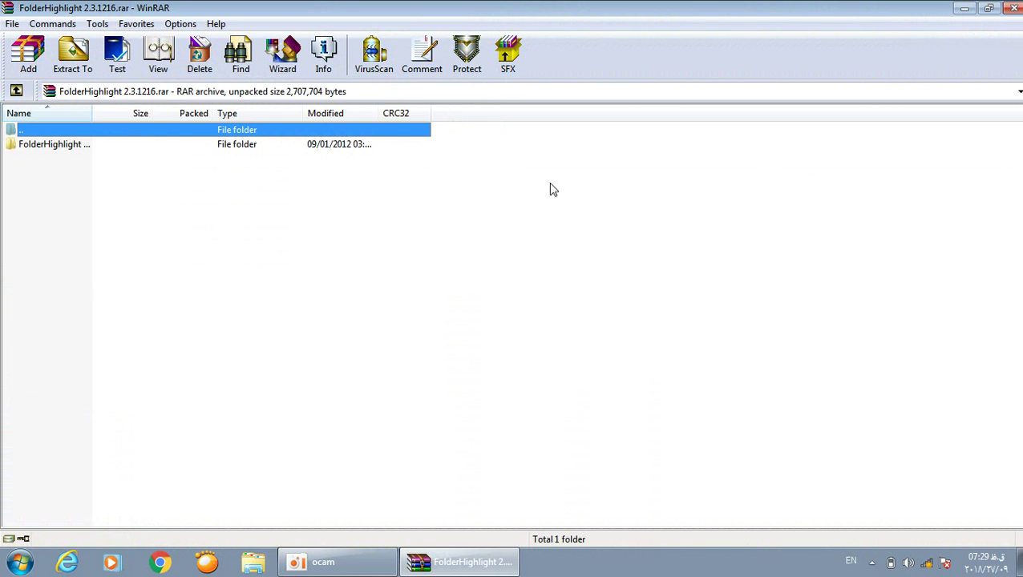
{"action": "double_click", "coordinate": [372, 149]}
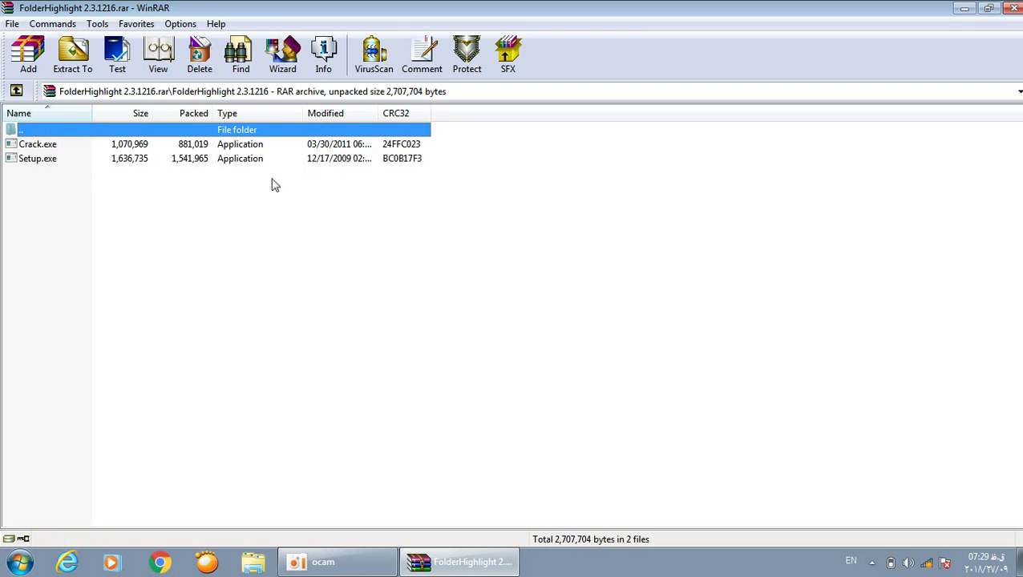
{"action": "double_click", "coordinate": [255, 163]}
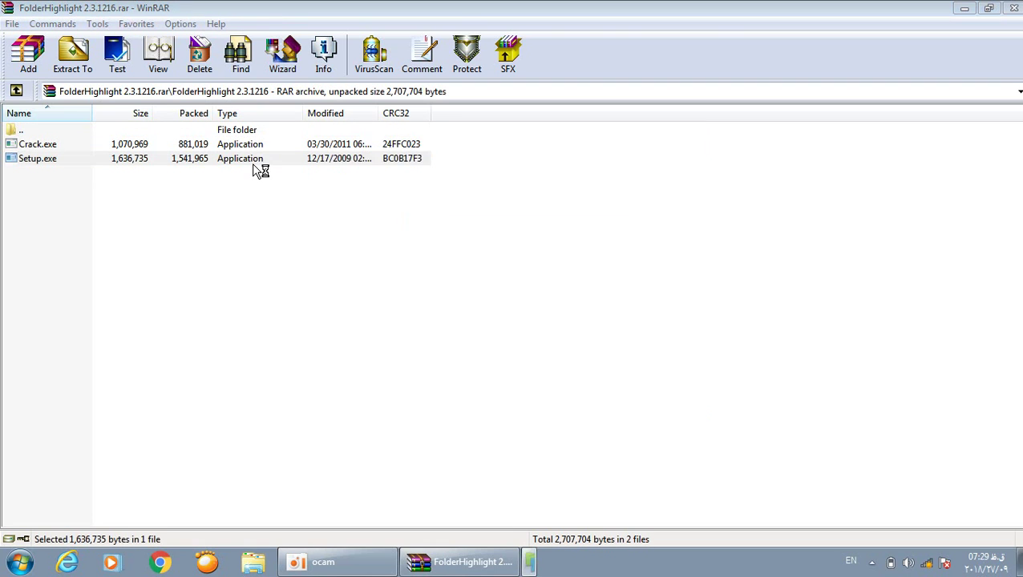
Install FolderHighlight to C:\Program Files\FolderHighlight, accepting the license agreement and finishing the setup wizard
{"action": "left_click", "coordinate": [601, 403]}
{"action": "left_click", "coordinate": [454, 355]}
{"action": "left_click", "coordinate": [601, 402]}
{"action": "left_click", "coordinate": [602, 403]}
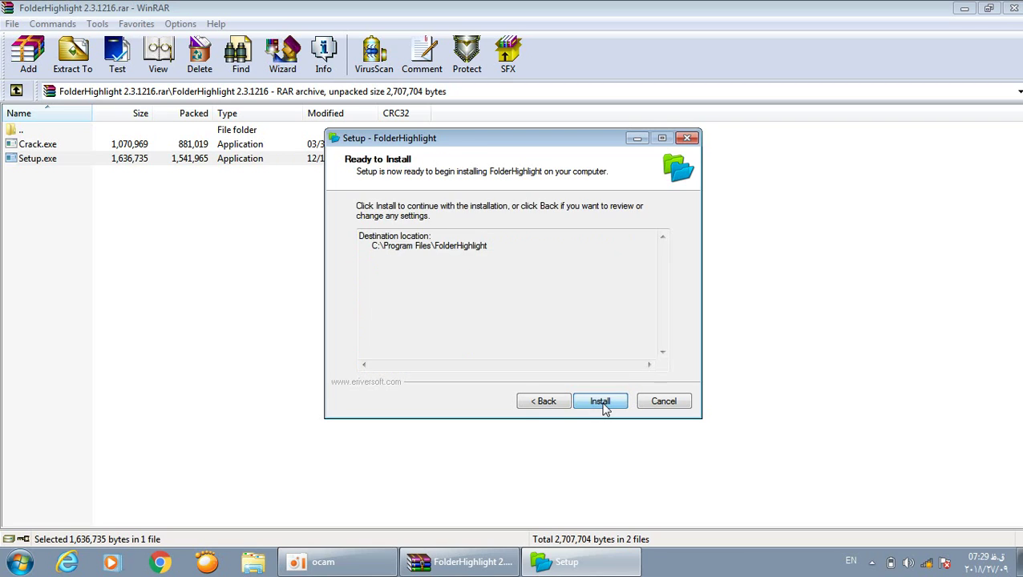
{"action": "left_click", "coordinate": [600, 403]}
{"action": "left_click", "coordinate": [599, 401]}
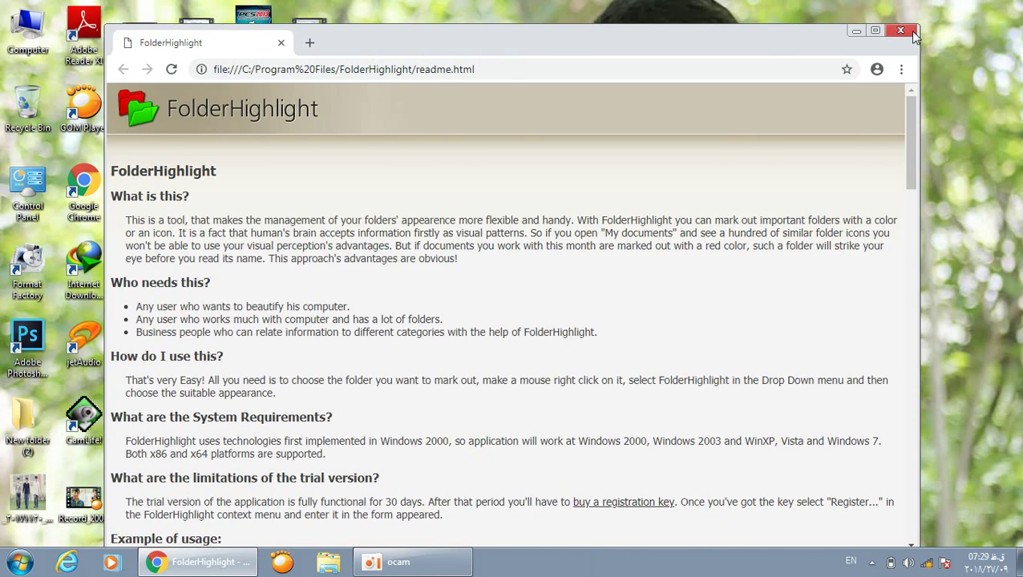
Close the FolderHighlight readme page and refresh the desktop
{"action": "left_click", "coordinate": [881, 30]}
{"action": "right_click", "coordinate": [862, 35]}
{"action": "left_click", "coordinate": [886, 79]}
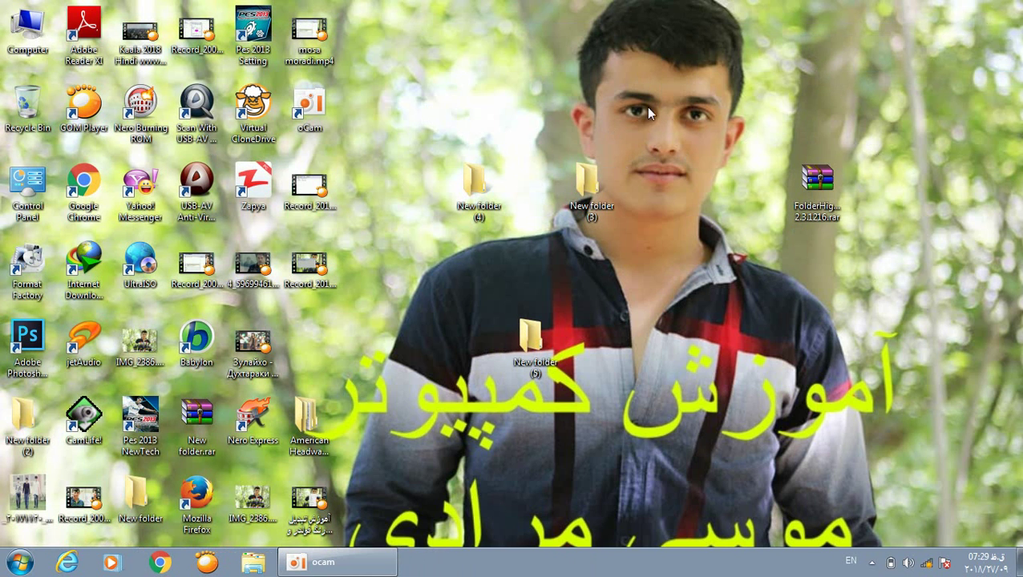
Color New folder (3) Red with FolderHighlight
{"action": "left_click_drag", "start_coordinate": [627, 118], "coordinate": [439, 541]}
{"action": "left_click", "coordinate": [588, 185]}
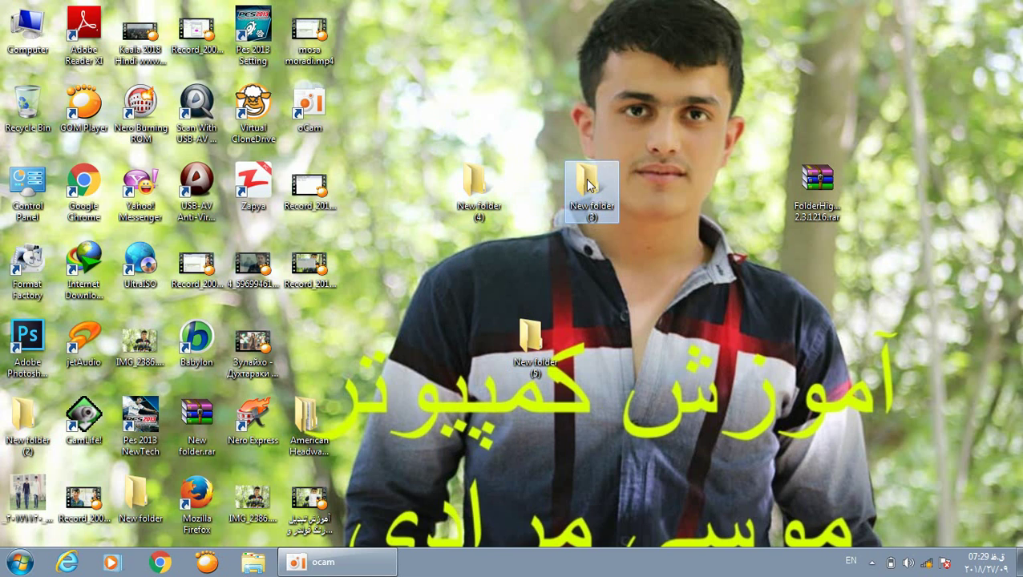
{"action": "right_click", "coordinate": [588, 185]}
{"action": "mouse_move", "coordinate": [657, 172]}
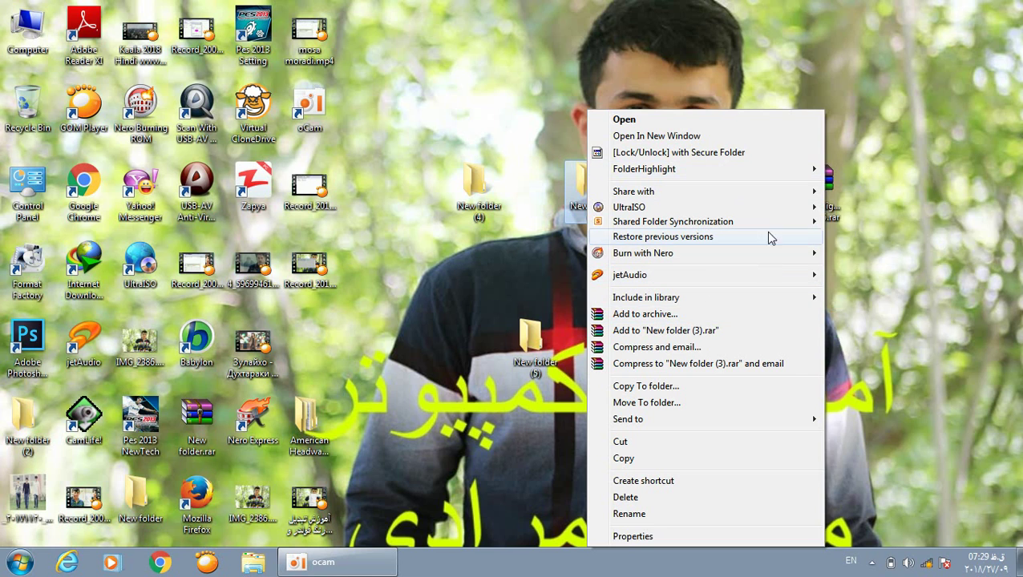
{"action": "mouse_move", "coordinate": [790, 179]}
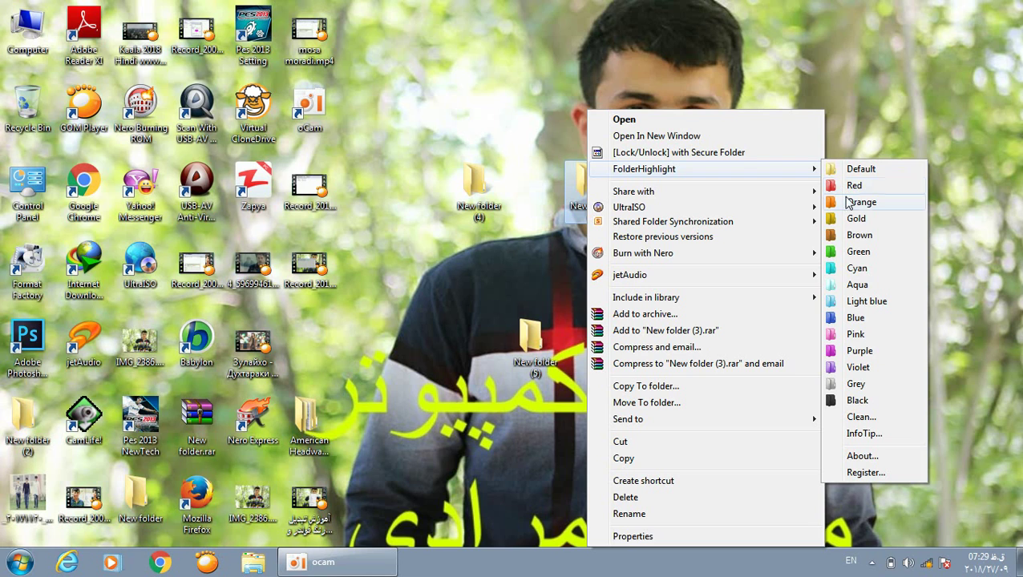
{"action": "left_click", "coordinate": [854, 170]}
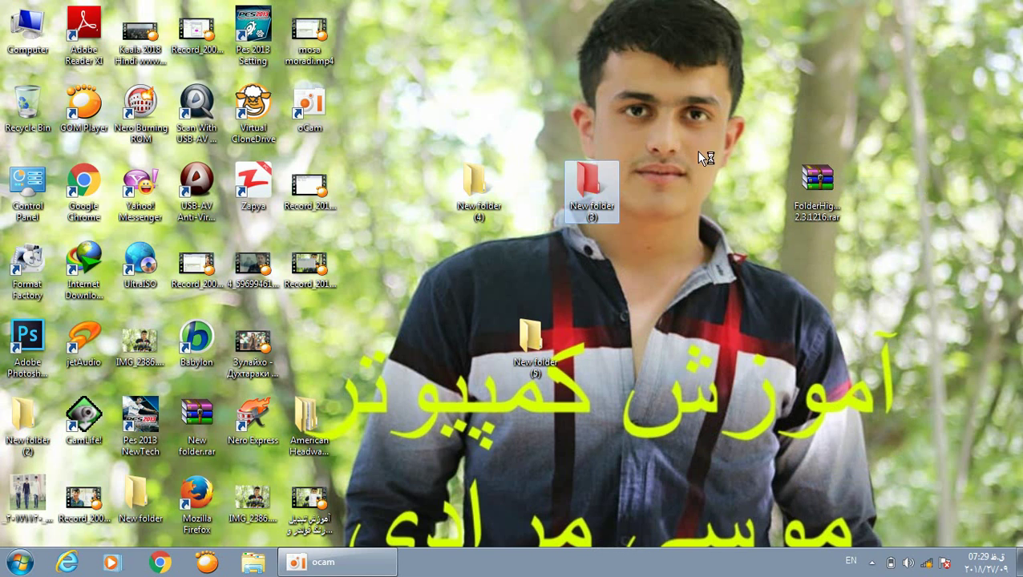
Color New folder (4) Orange with FolderHighlight
{"action": "right_click", "coordinate": [479, 181]}
{"action": "mouse_move", "coordinate": [489, 175]}
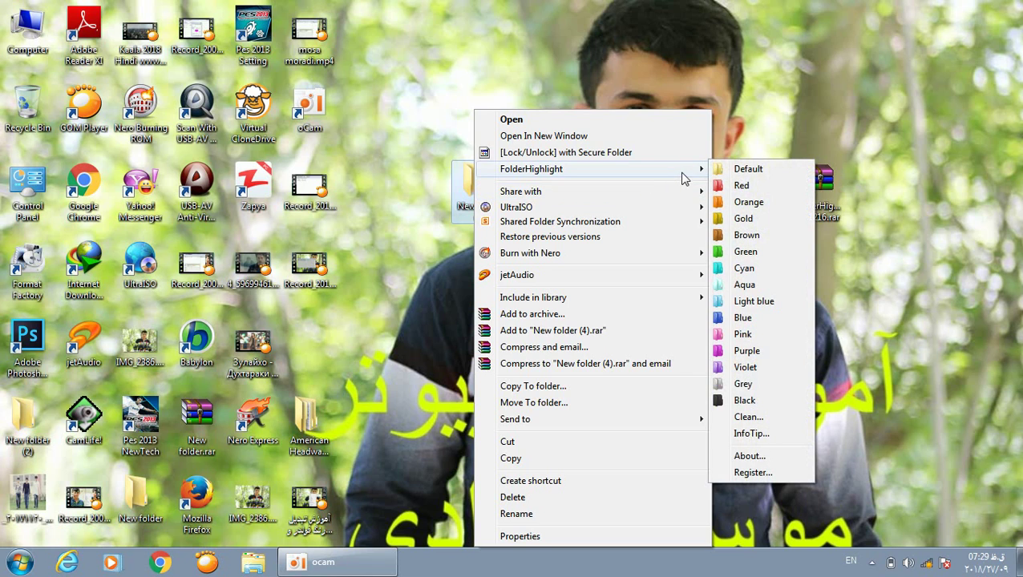
{"action": "left_click", "coordinate": [749, 202]}
Color New folder (5) Pink with FolderHighlight and refresh the desktop
{"action": "right_click", "coordinate": [529, 341]}
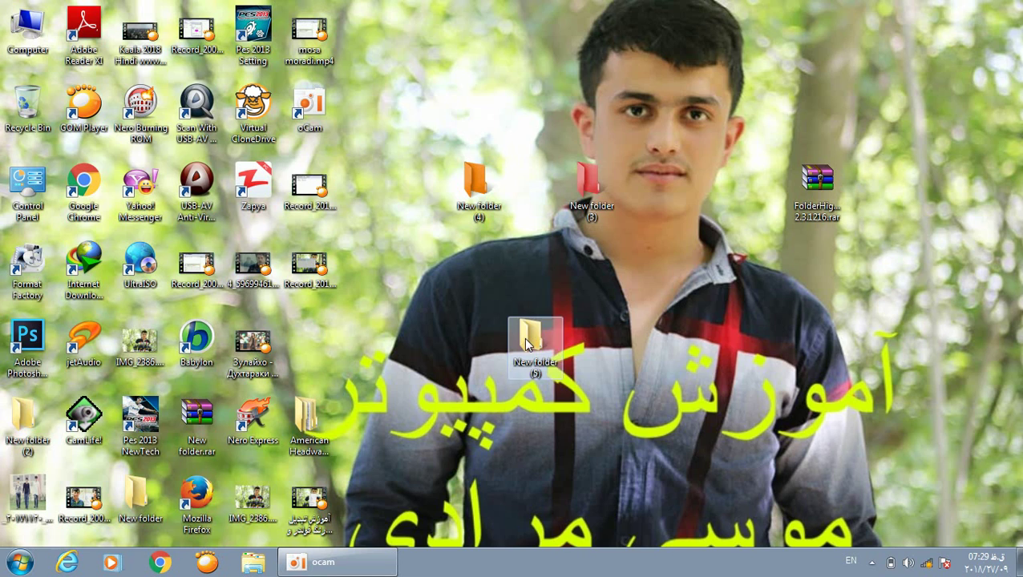
{"action": "mouse_move", "coordinate": [727, 174]}
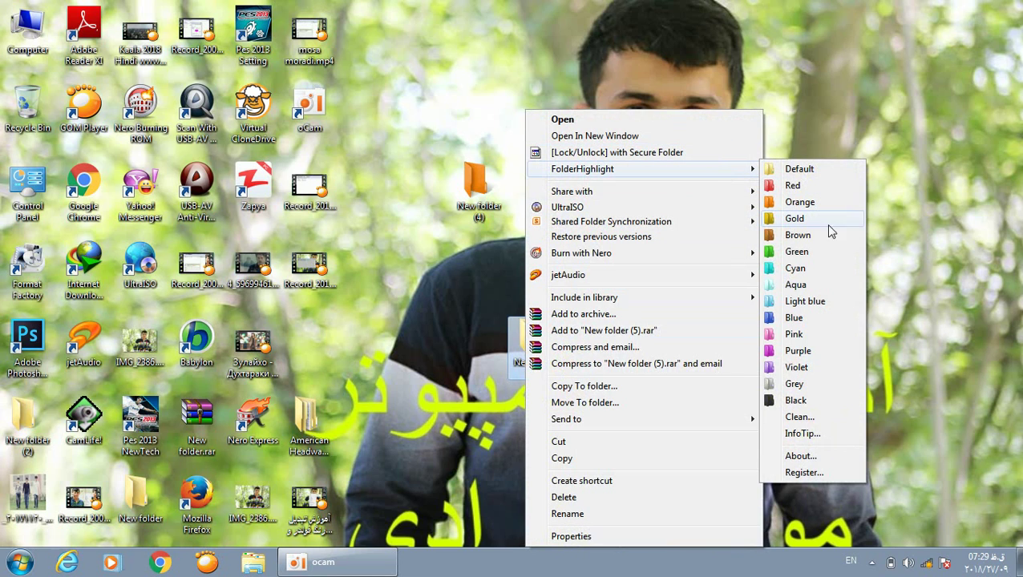
{"action": "left_click", "coordinate": [823, 337]}
{"action": "left_click_drag", "start_coordinate": [654, 52], "coordinate": [430, 548]}
{"action": "right_click", "coordinate": [522, 120]}
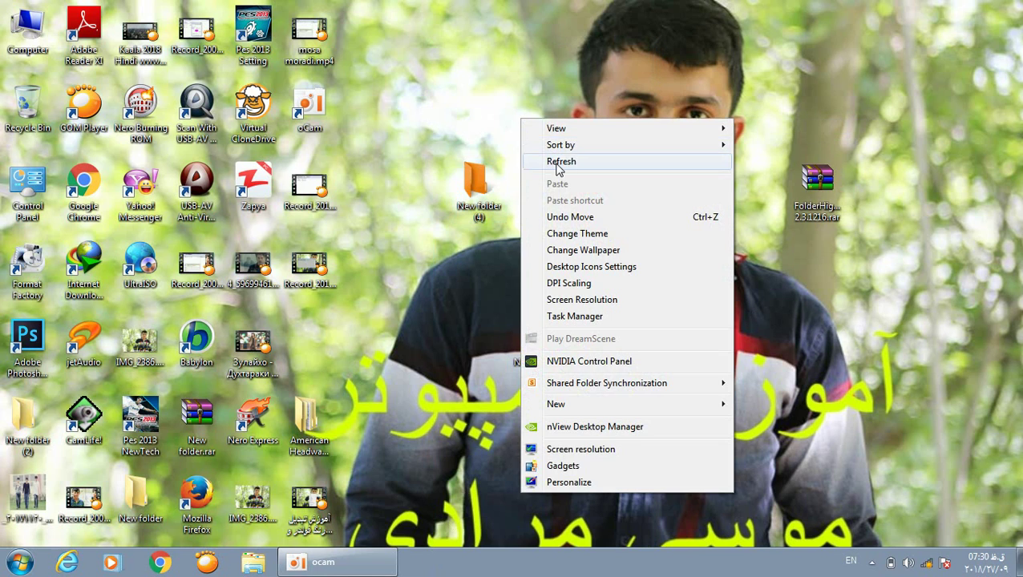
{"action": "left_click", "coordinate": [558, 163]}
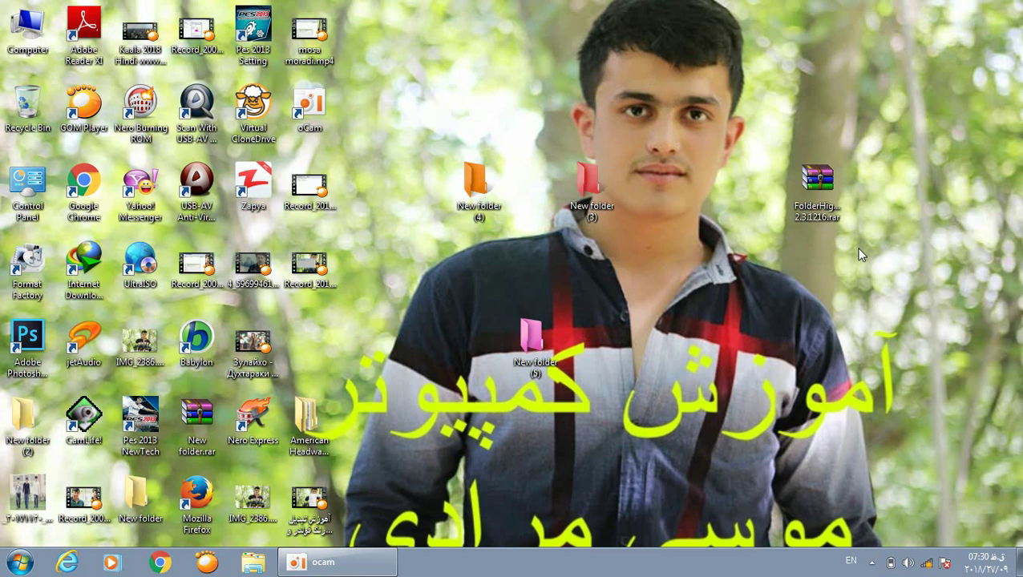
{"action": "mouse_move", "coordinate": [824, 185]}
{"action": "left_click_drag", "start_coordinate": [889, 138], "coordinate": [421, 435]}
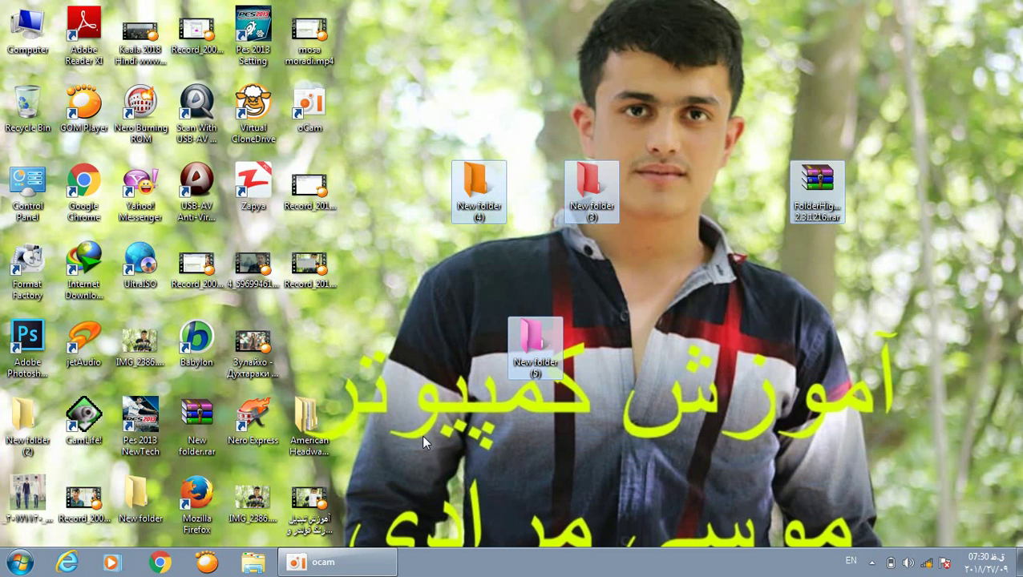
{"action": "left_click", "coordinate": [587, 326]}
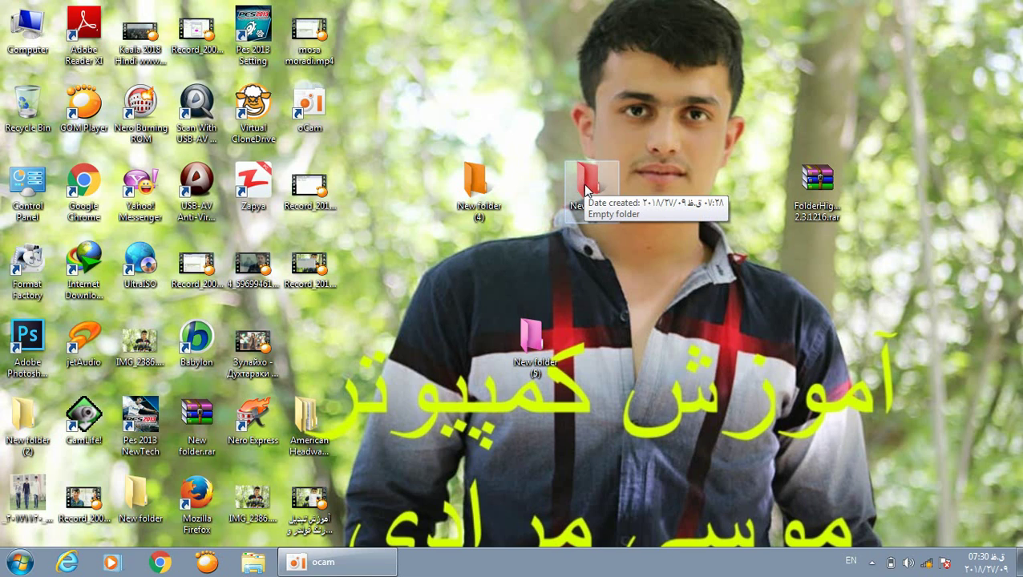
Move the red New folder (3) higher on the desktop and open the icon chooser from its customization properties
{"action": "left_click_drag", "start_coordinate": [588, 190], "coordinate": [646, 94]}
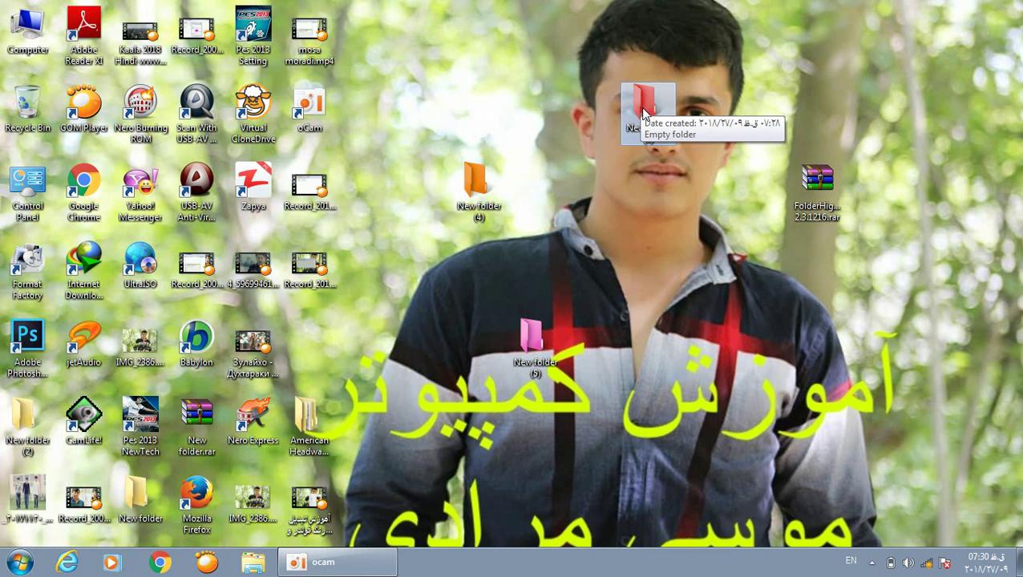
{"action": "right_click", "coordinate": [644, 112]}
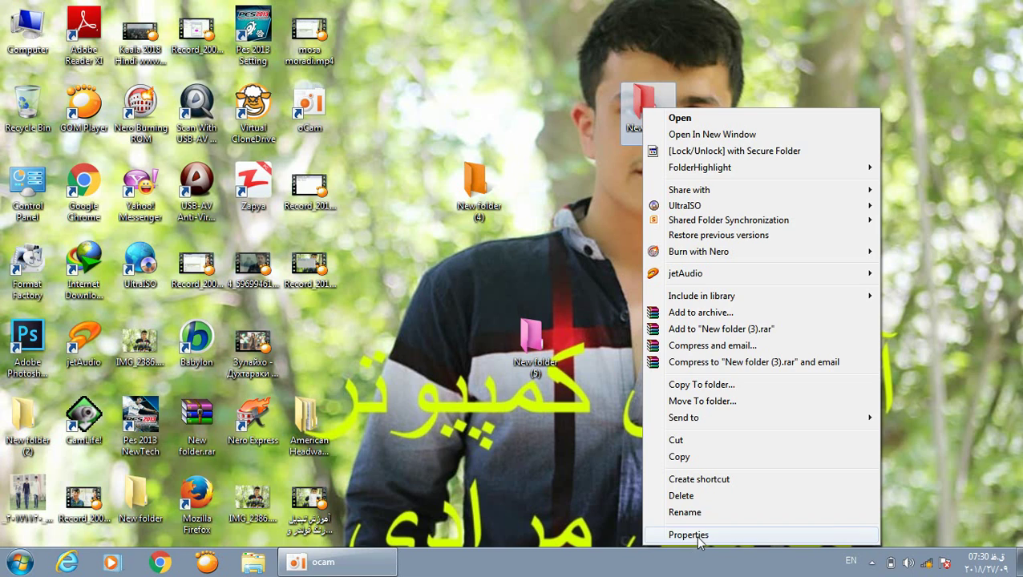
{"action": "left_click", "coordinate": [689, 535]}
{"action": "left_click", "coordinate": [861, 148]}
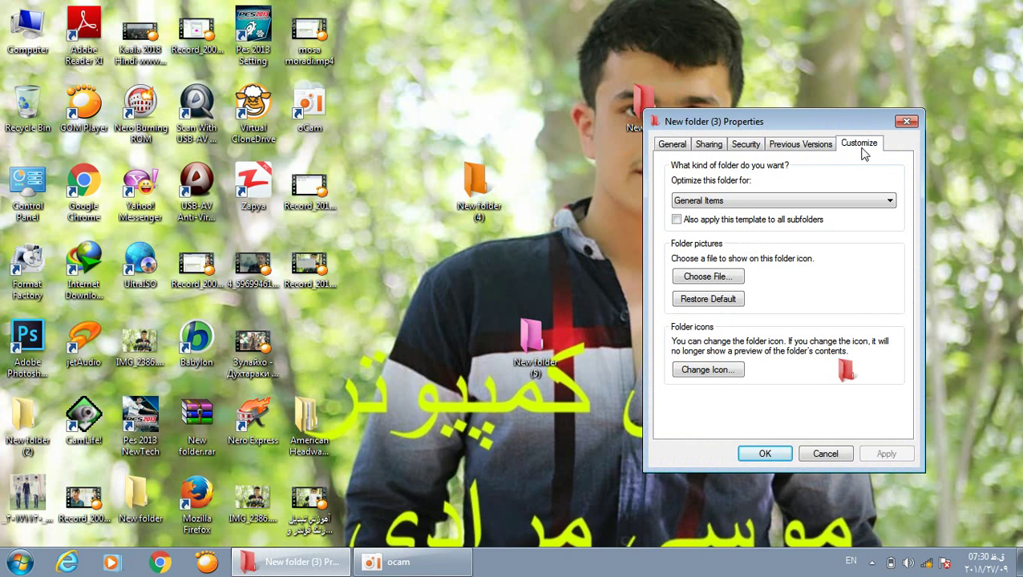
{"action": "left_click", "coordinate": [713, 369]}
Assign a blank icon from SHELL32.dll to New folder (3) and confirm the folder's properties
{"action": "left_click_drag", "start_coordinate": [730, 401], "coordinate": [752, 401]}
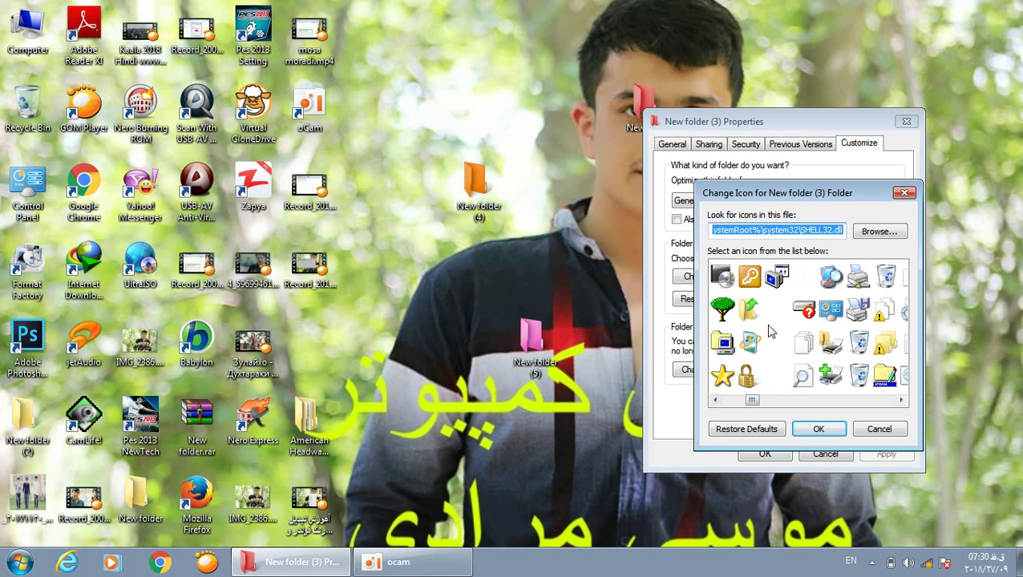
{"action": "left_click", "coordinate": [778, 309]}
{"action": "left_click", "coordinate": [779, 345]}
{"action": "left_click", "coordinate": [780, 377]}
{"action": "left_click", "coordinate": [778, 338]}
{"action": "left_click", "coordinate": [779, 375]}
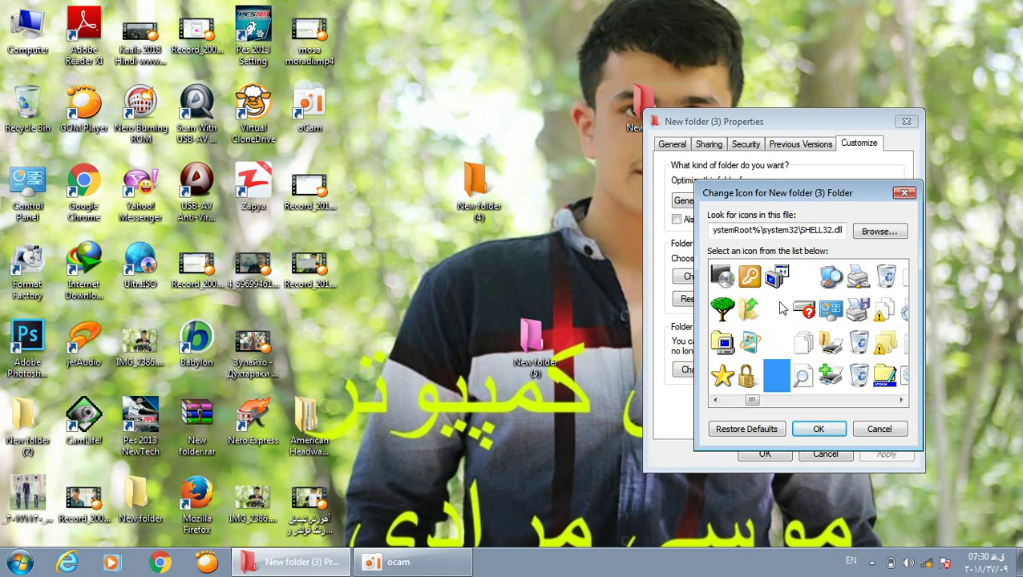
{"action": "left_click", "coordinate": [781, 309]}
{"action": "left_click", "coordinate": [784, 344]}
{"action": "left_click", "coordinate": [783, 382]}
{"action": "left_click", "coordinate": [772, 343]}
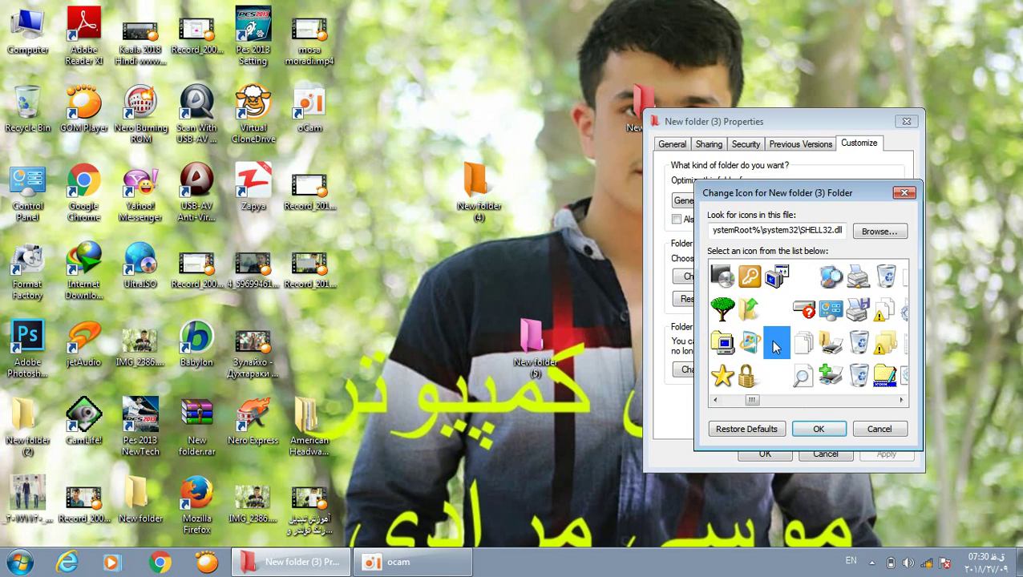
{"action": "left_click", "coordinate": [781, 374]}
{"action": "left_click", "coordinate": [826, 430]}
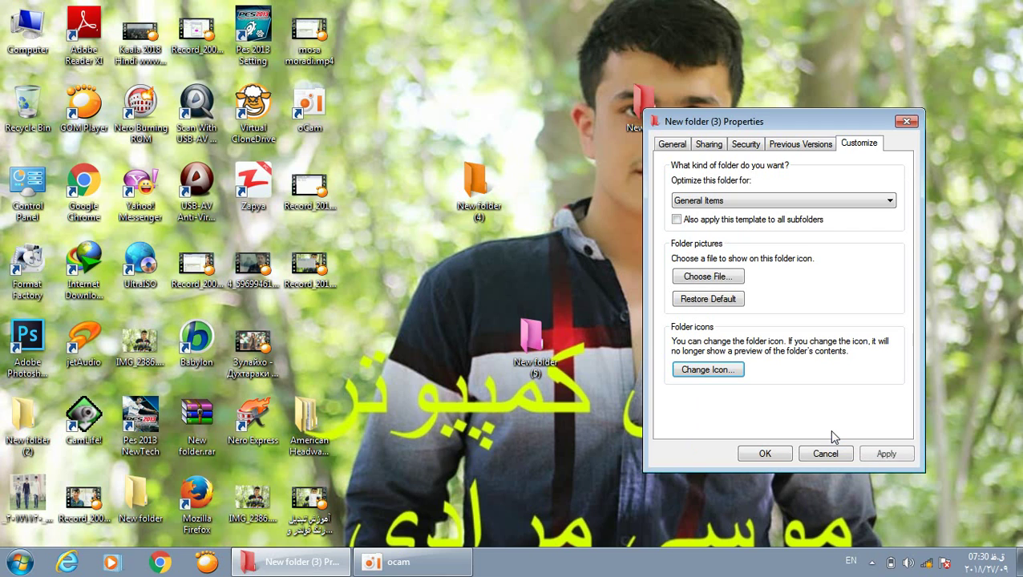
{"action": "left_click", "coordinate": [765, 455]}
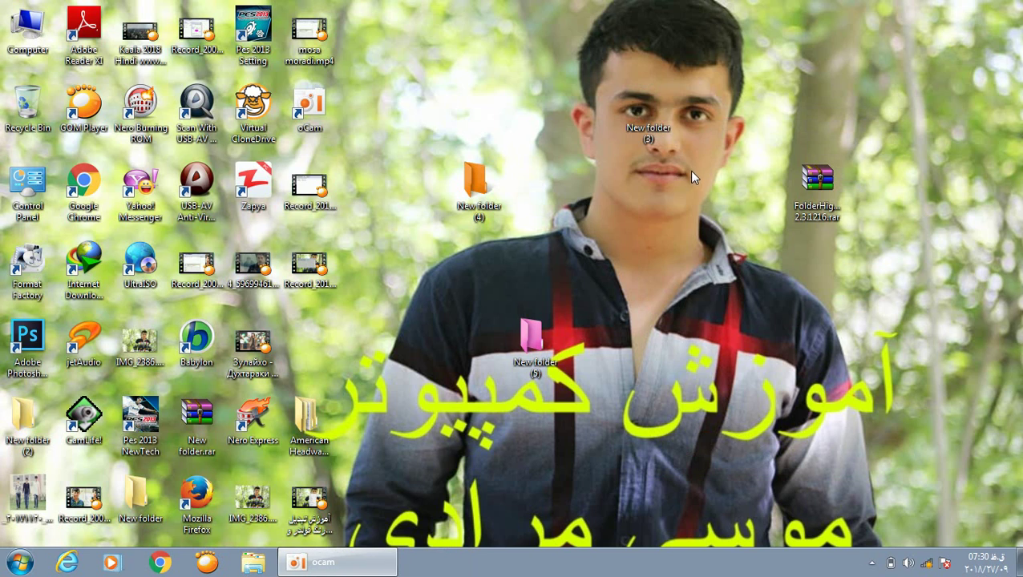
Move the iconless New folder (3) back to its earlier place beside the orange New folder (4)
{"action": "left_click_drag", "start_coordinate": [652, 126], "coordinate": [628, 140]}
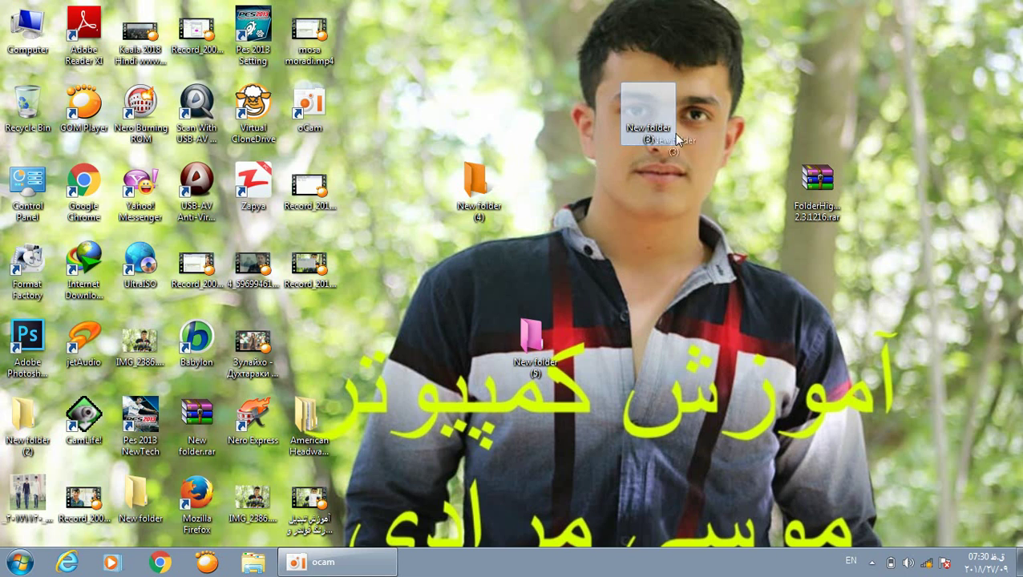
{"action": "left_click_drag", "start_coordinate": [609, 217], "coordinate": [619, 195]}
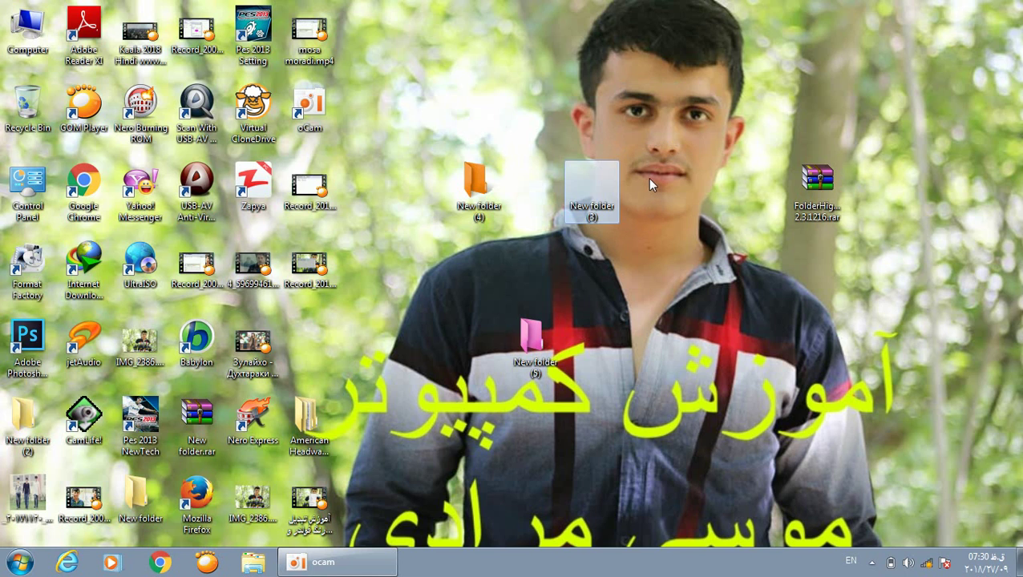
{"action": "left_click", "coordinate": [647, 177]}
{"action": "right_click", "coordinate": [648, 177]}
Inspect the blank icons in SHELL32.dll from the customization properties of New folder (3), leaving the icon and properties unapplied
{"action": "left_click", "coordinate": [592, 185]}
{"action": "right_click", "coordinate": [592, 181]}
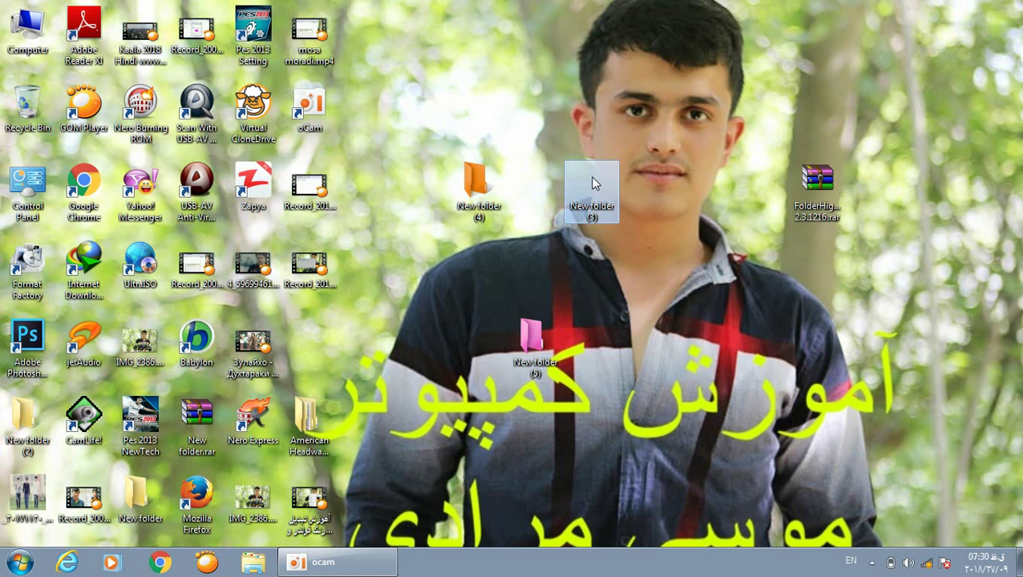
{"action": "left_click", "coordinate": [639, 537]}
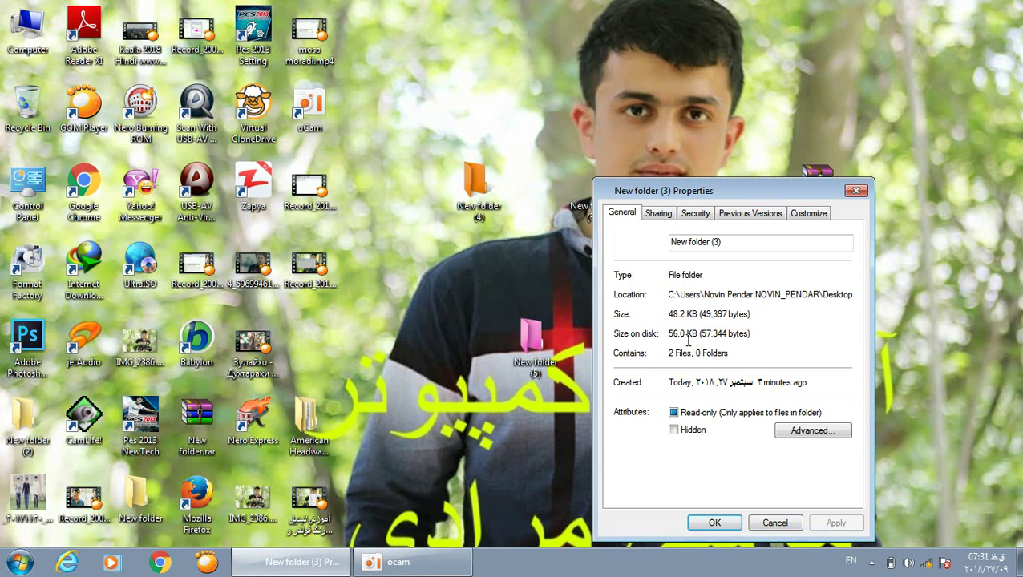
{"action": "left_click", "coordinate": [659, 213]}
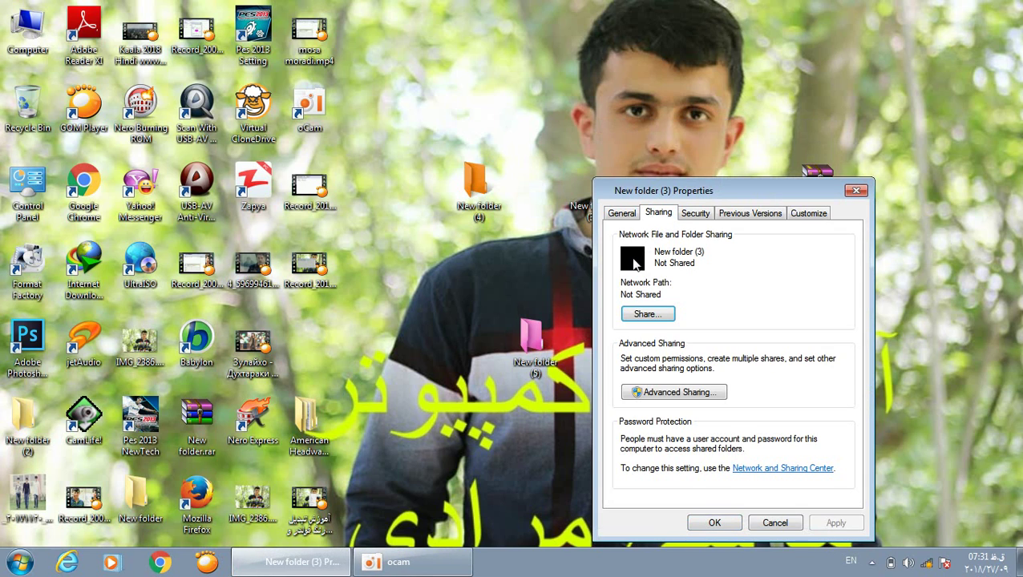
{"action": "left_click", "coordinate": [792, 214]}
{"action": "left_click", "coordinate": [639, 443]}
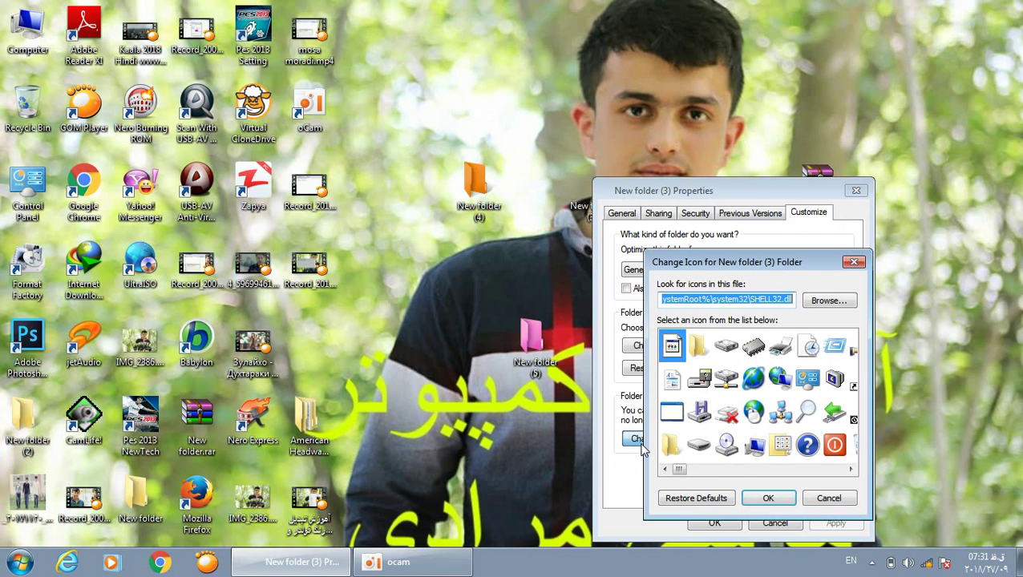
{"action": "left_click", "coordinate": [688, 469]}
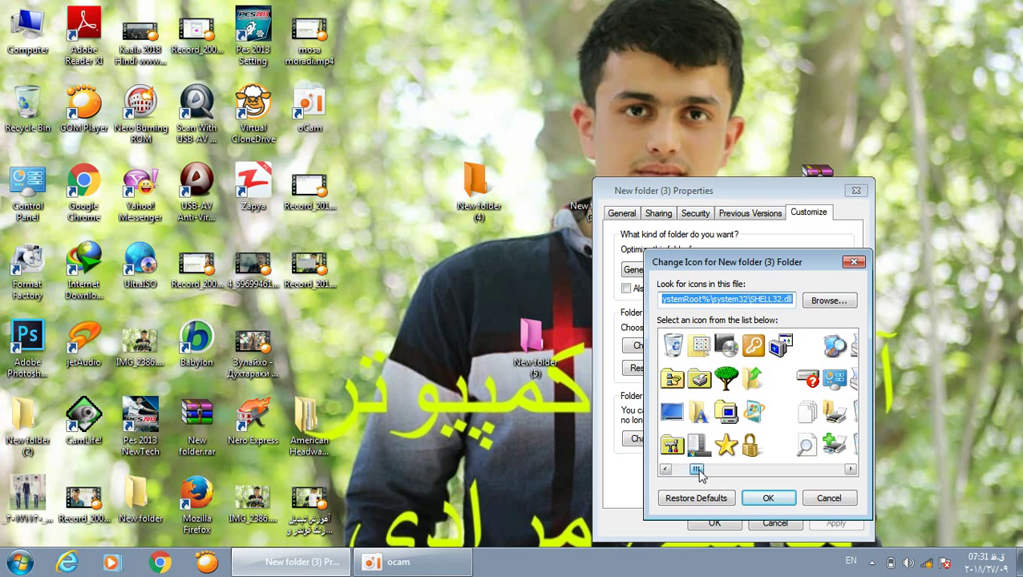
{"action": "left_click", "coordinate": [775, 383]}
{"action": "left_click", "coordinate": [776, 412]}
{"action": "left_click", "coordinate": [777, 457]}
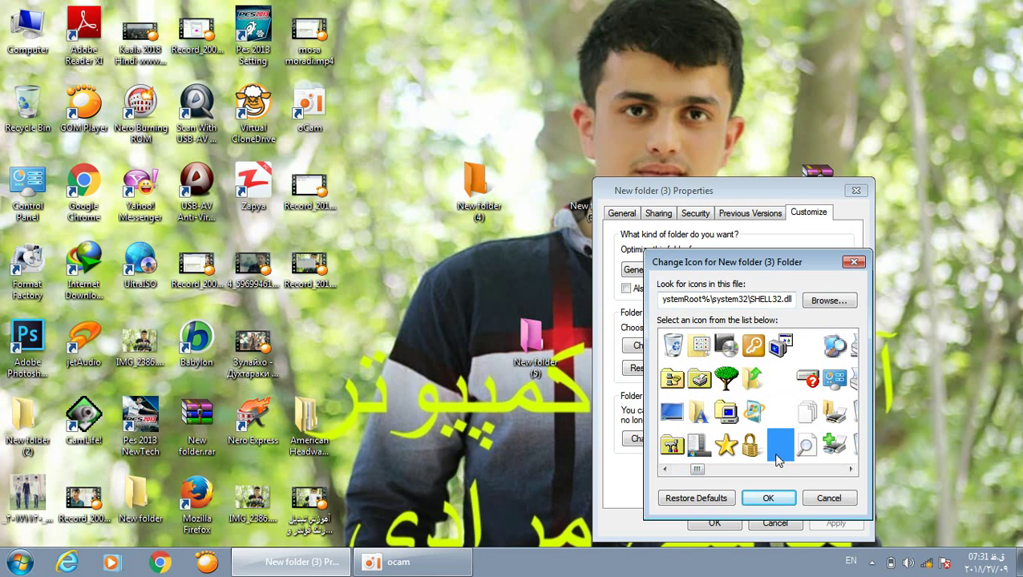
{"action": "left_click", "coordinate": [823, 502]}
{"action": "left_click", "coordinate": [776, 522]}
Permanently delete New folder (3), New folder (4), New folder (5) and the FolderHighlight archive from the desktop
{"action": "left_click_drag", "start_coordinate": [920, 93], "coordinate": [457, 403]}
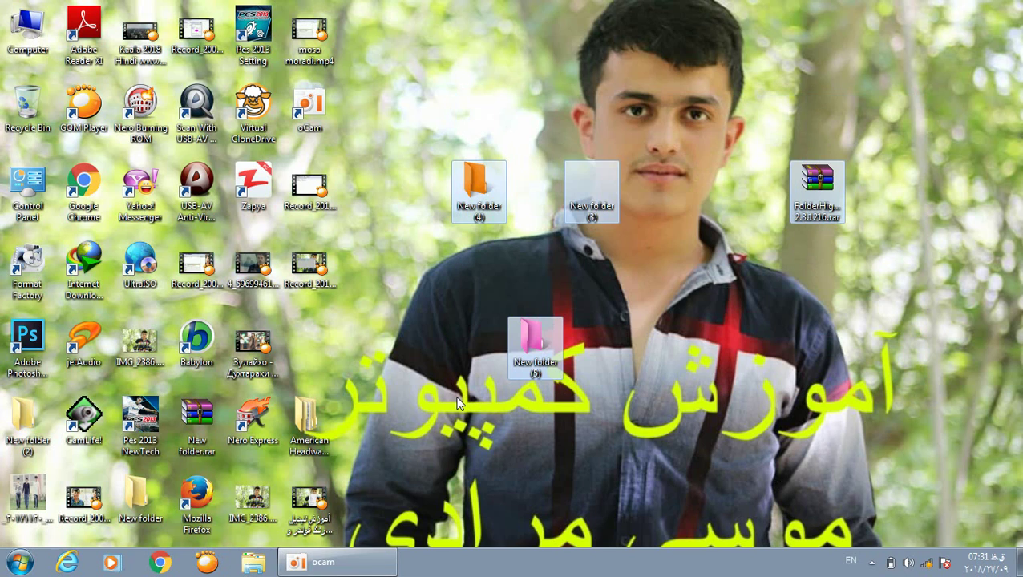
{"action": "key", "text": "shift+Delete"}
{"action": "left_click", "coordinate": [417, 373]}
{"action": "left_click", "coordinate": [516, 351]}
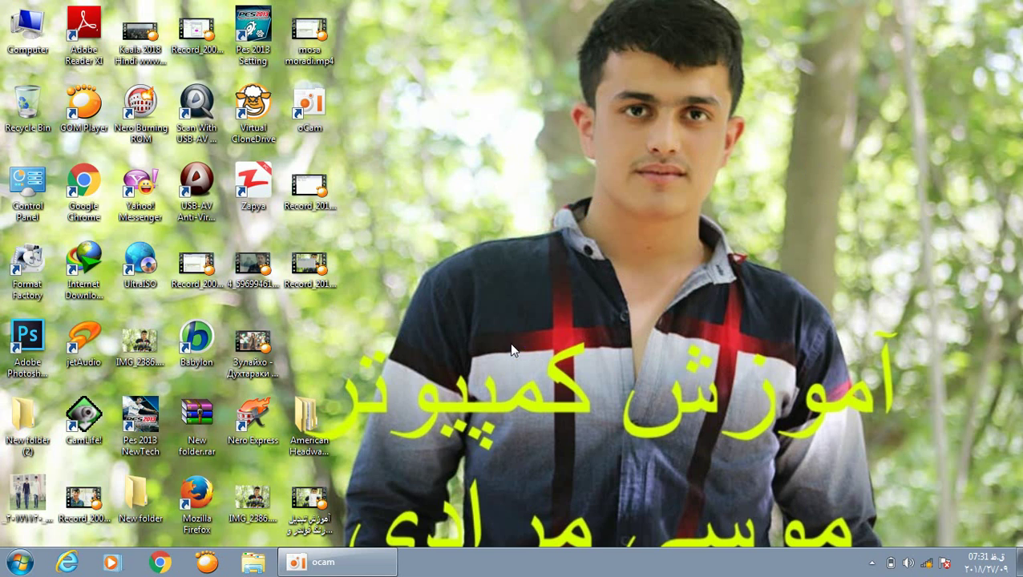
Create a new folder in the empty middle area of the desktop and name it with a short first name in capitals
{"action": "right_click", "coordinate": [541, 207]}
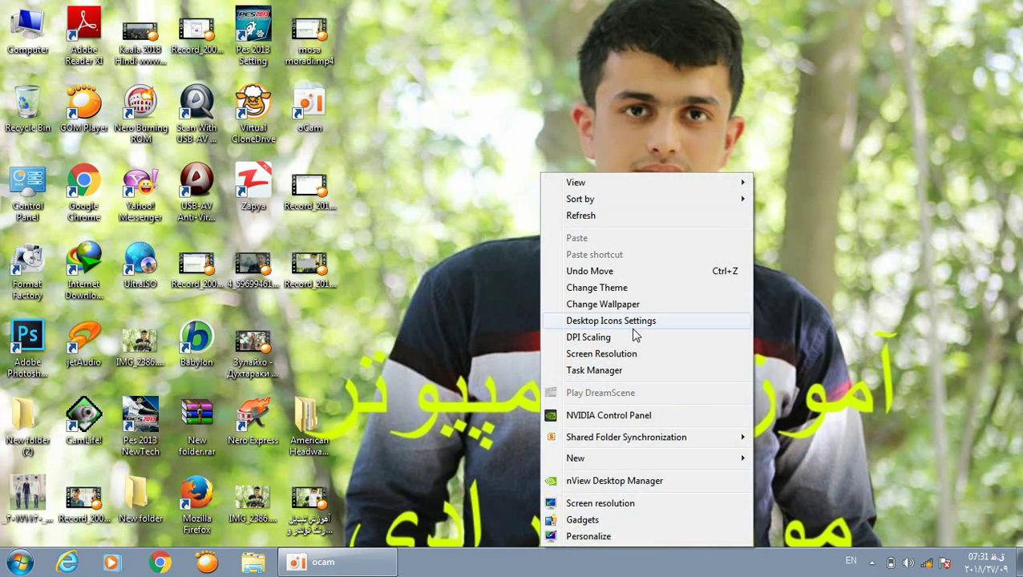
{"action": "mouse_move", "coordinate": [739, 467]}
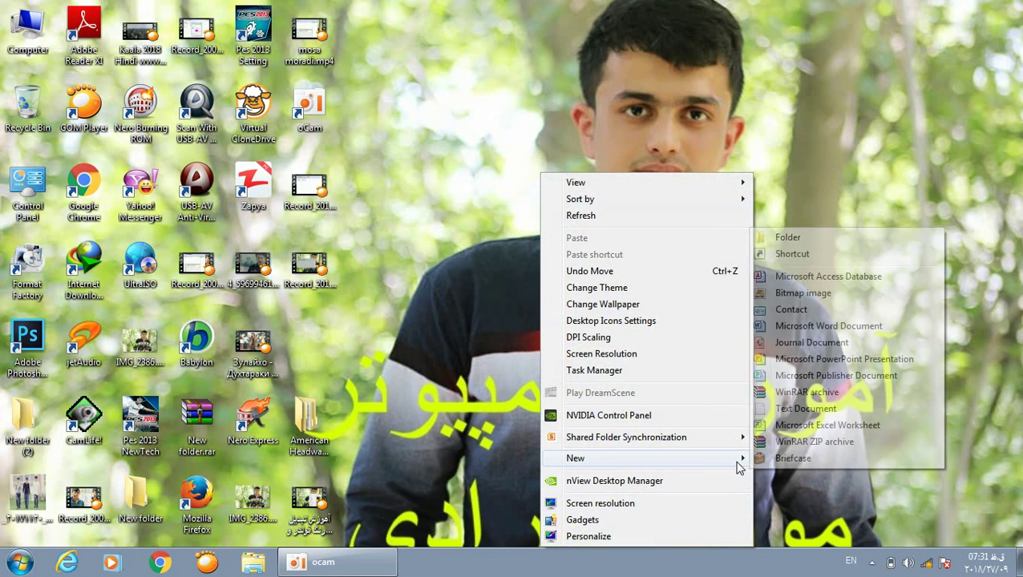
{"action": "left_click", "coordinate": [813, 237]}
{"action": "type", "text": "ALI"}
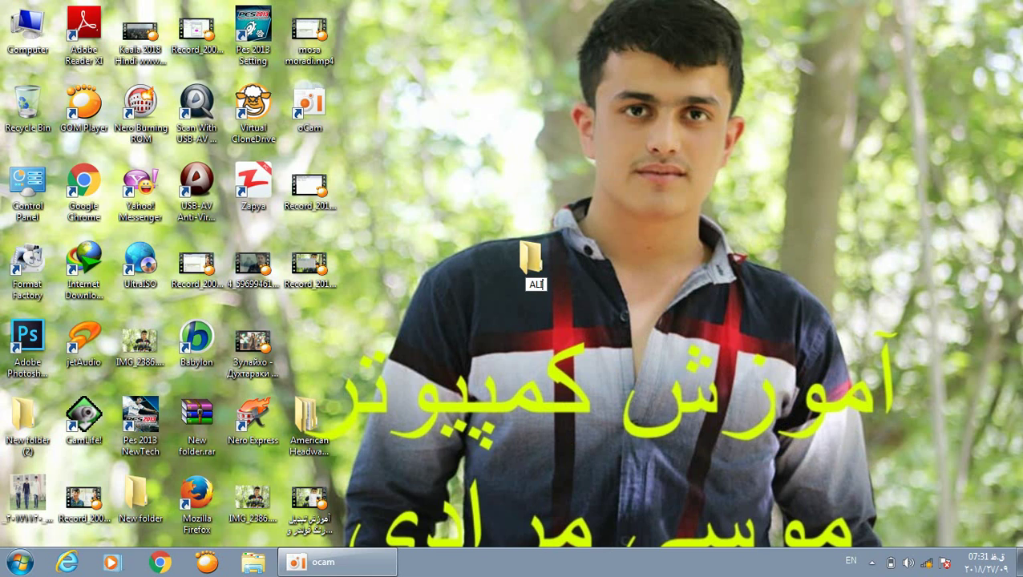
Create a second desktop folder, try to give it the same name as the first one, and decline merging the folders
{"action": "right_click", "coordinate": [761, 210]}
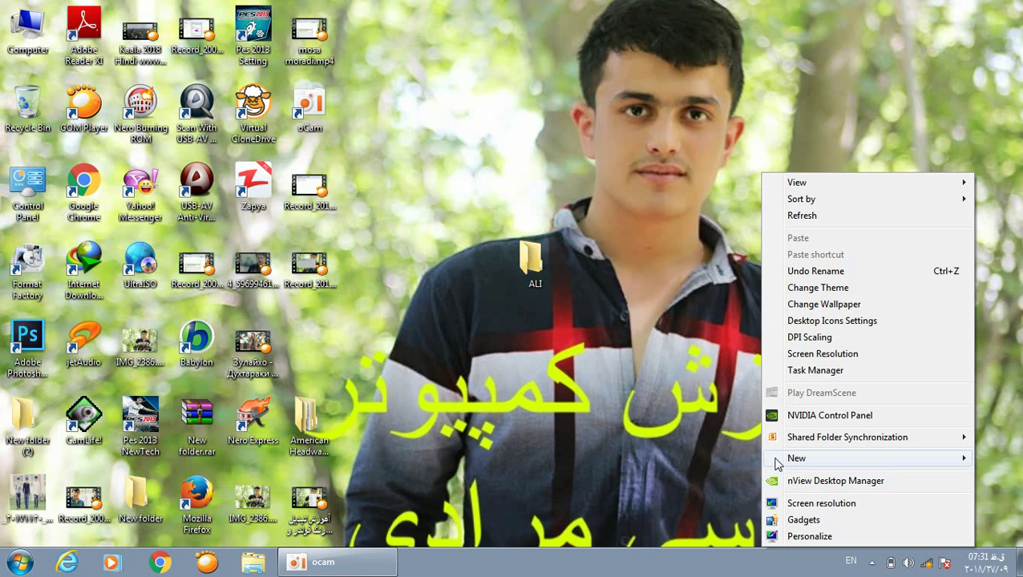
{"action": "mouse_move", "coordinate": [775, 465]}
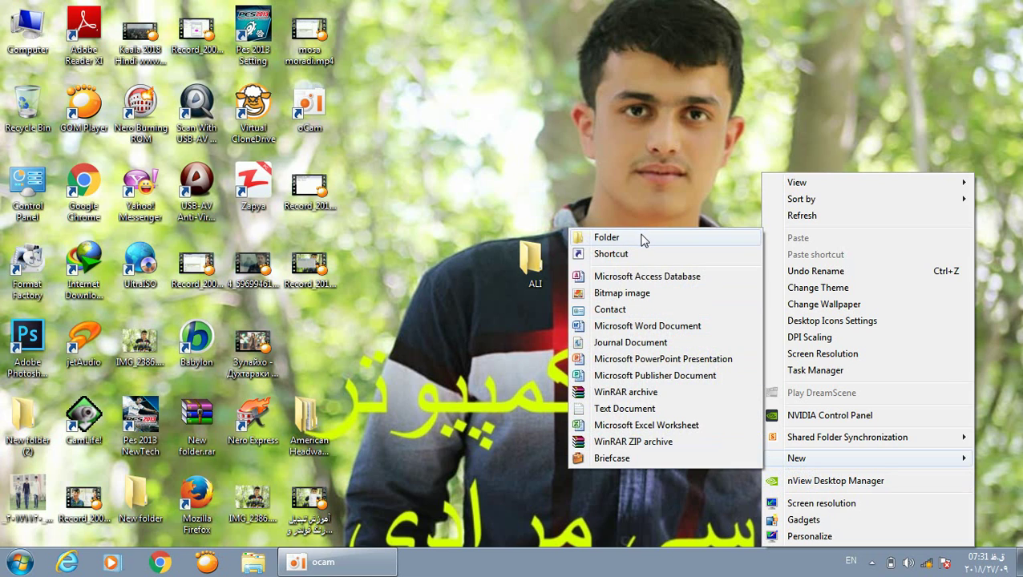
{"action": "left_click", "coordinate": [642, 240]}
{"action": "type", "text": "ALI"}
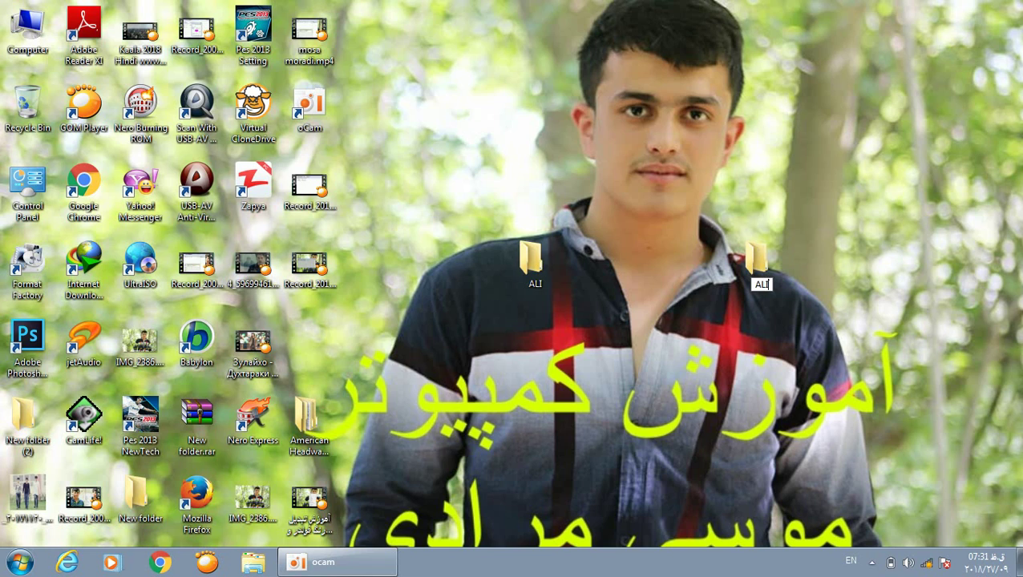
{"action": "key", "text": "Return"}
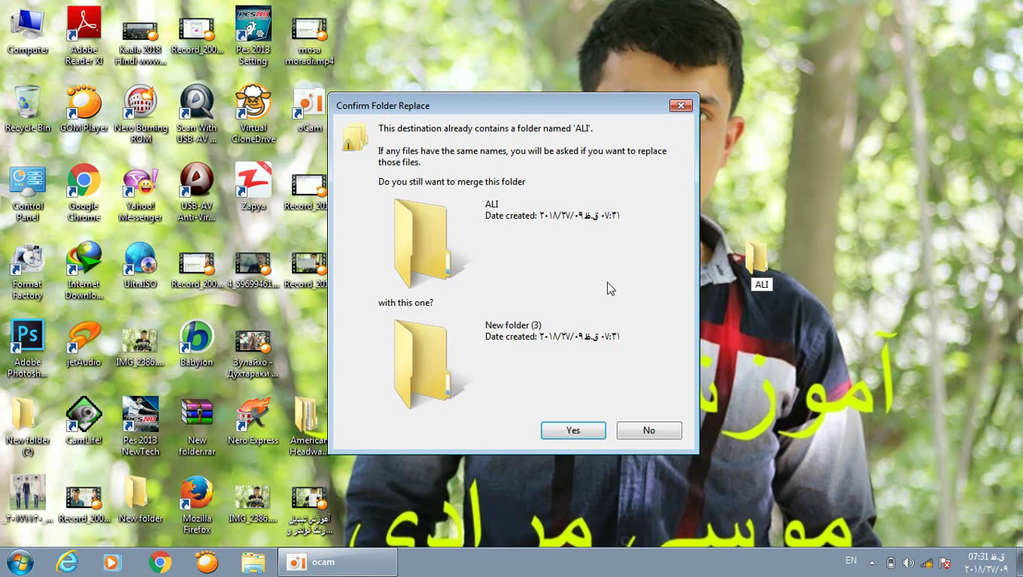
{"action": "left_click", "coordinate": [649, 431]}
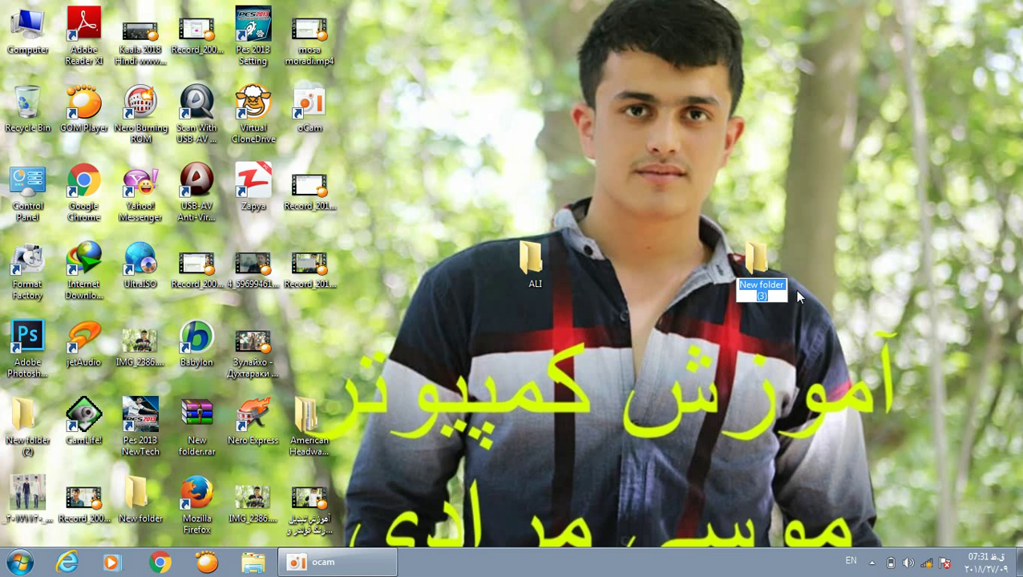
Rename New folder (3) with a zero width joiner (ZWJ) control character followed by the same name as the first folder
{"action": "right_click", "coordinate": [746, 262]}
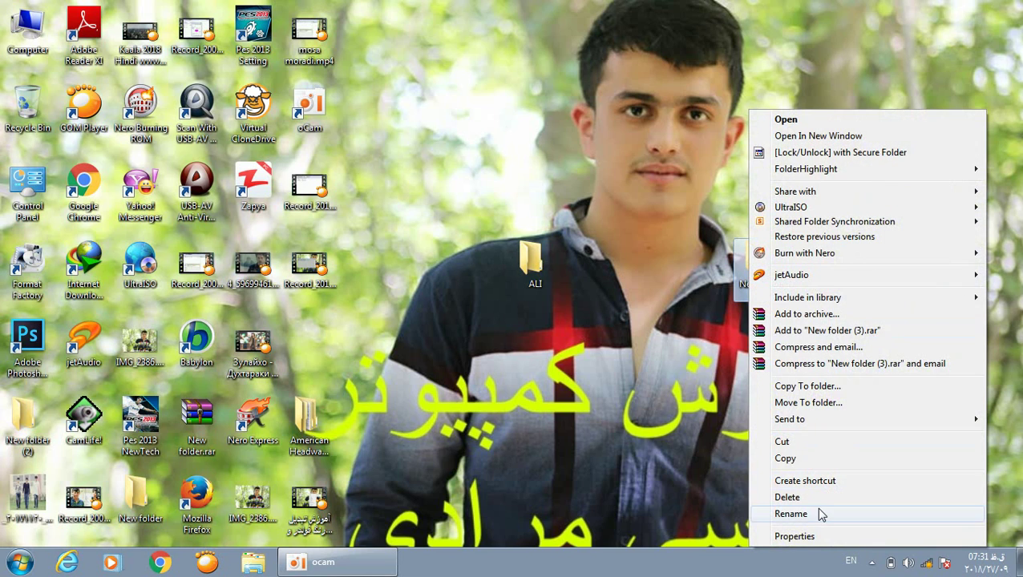
{"action": "left_click", "coordinate": [790, 514]}
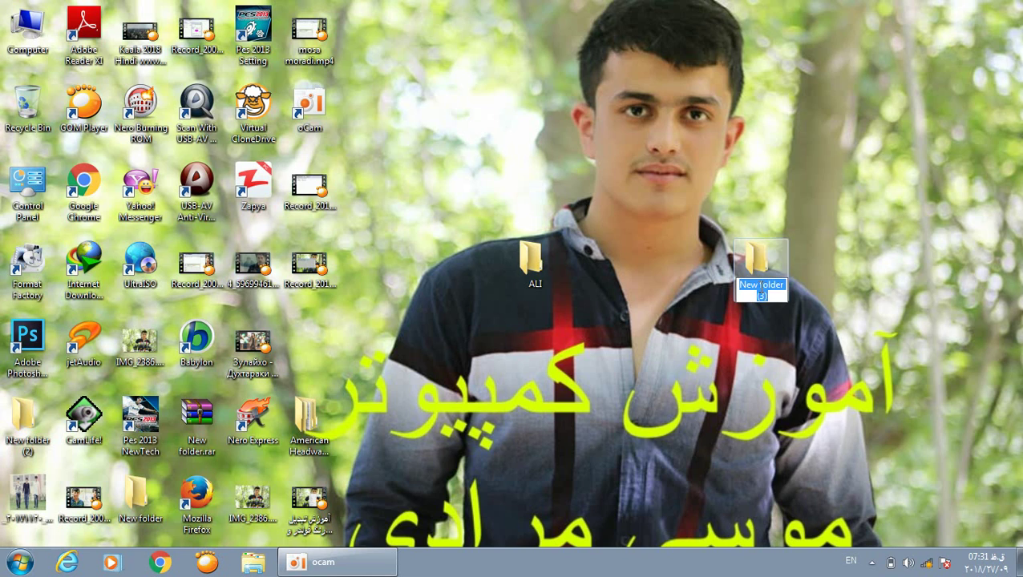
{"action": "right_click", "coordinate": [761, 290]}
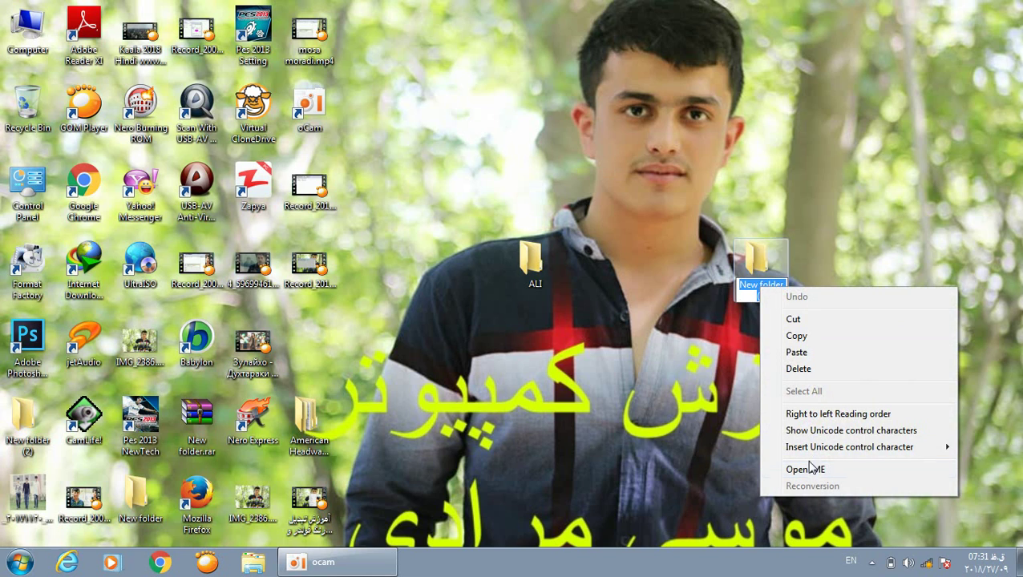
{"action": "mouse_move", "coordinate": [806, 449]}
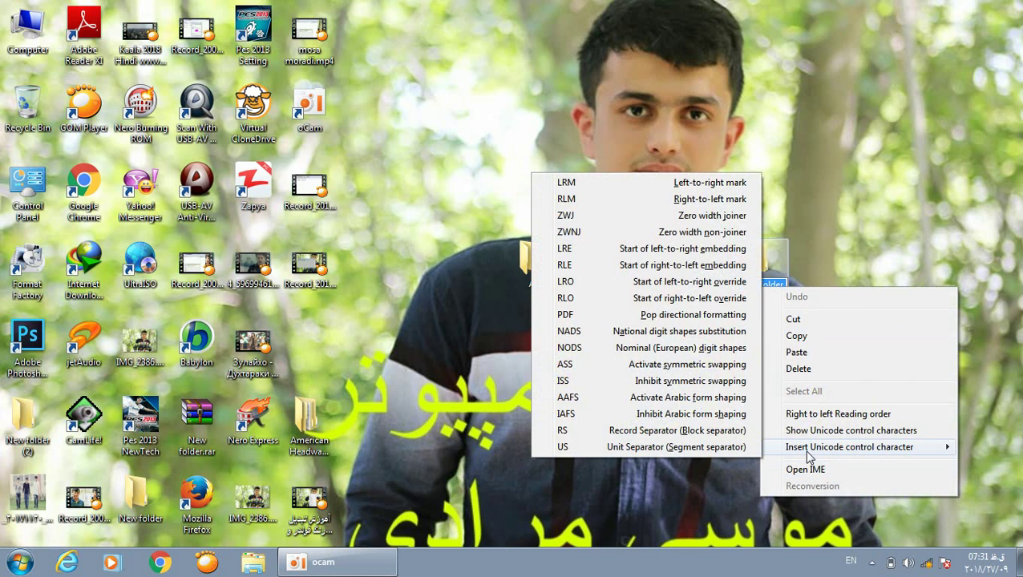
{"action": "left_click", "coordinate": [692, 215]}
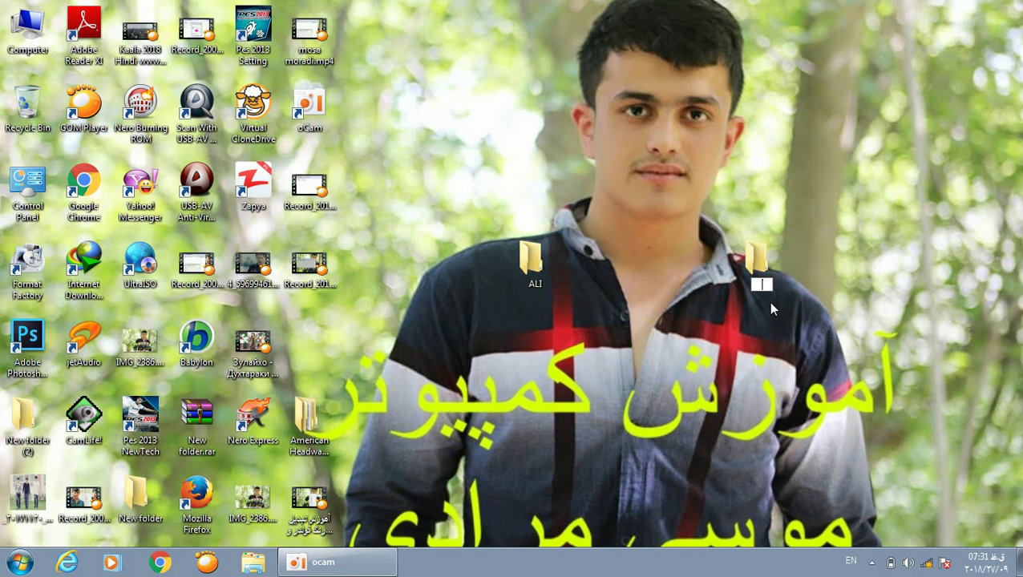
{"action": "type", "text": "ALI"}
Commit the second folder's name, sweep a selection over both same-named folders and refresh the desktop
{"action": "left_click_drag", "start_coordinate": [850, 300], "coordinate": [478, 146]}
{"action": "right_click", "coordinate": [474, 135]}
{"action": "mouse_move", "coordinate": [501, 150]}
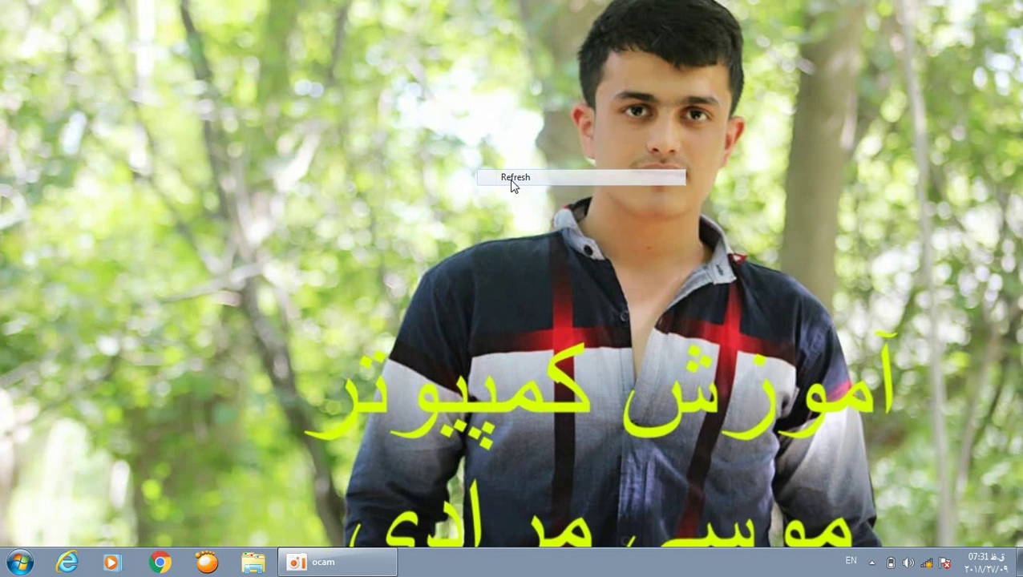